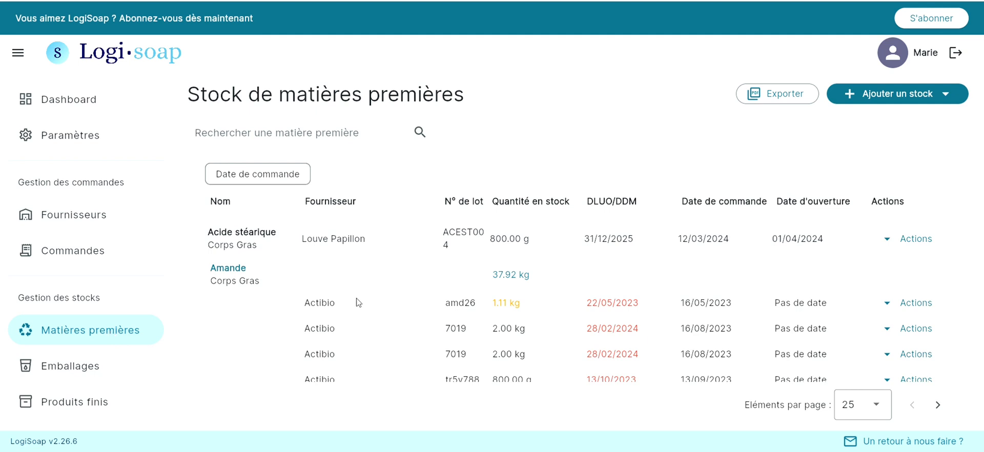
# Search the raw-material stock for "lin" and examine the lots listed for Lin
pyautogui.scroll(-3, 357, 301)
pyautogui.scroll(-2, 356, 303)
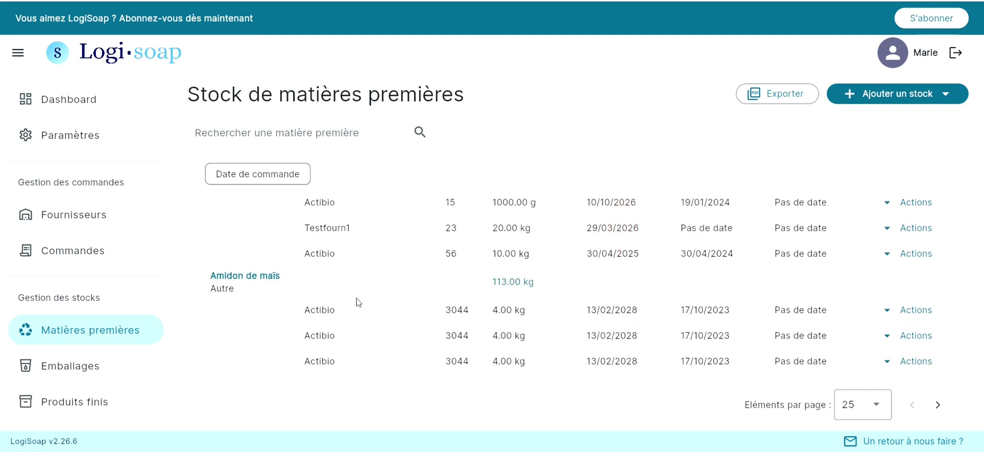
pyautogui.click(266, 121)
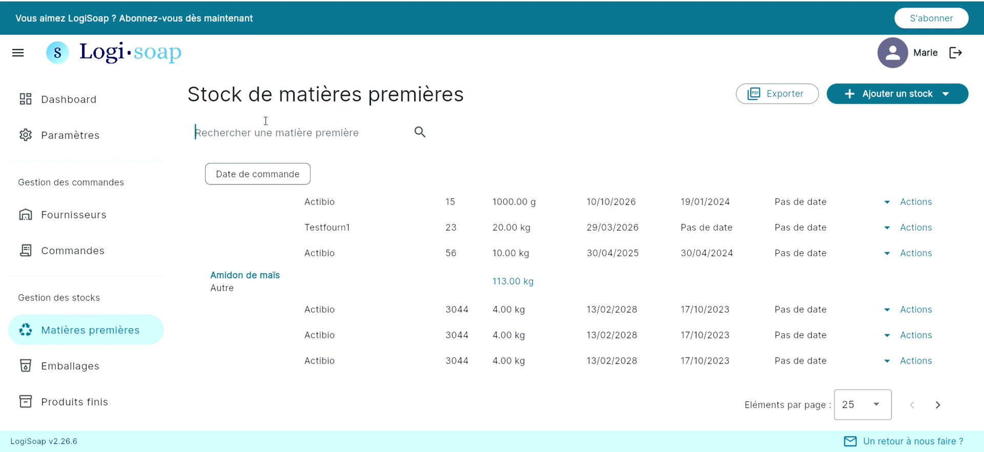
pyautogui.write('lin')
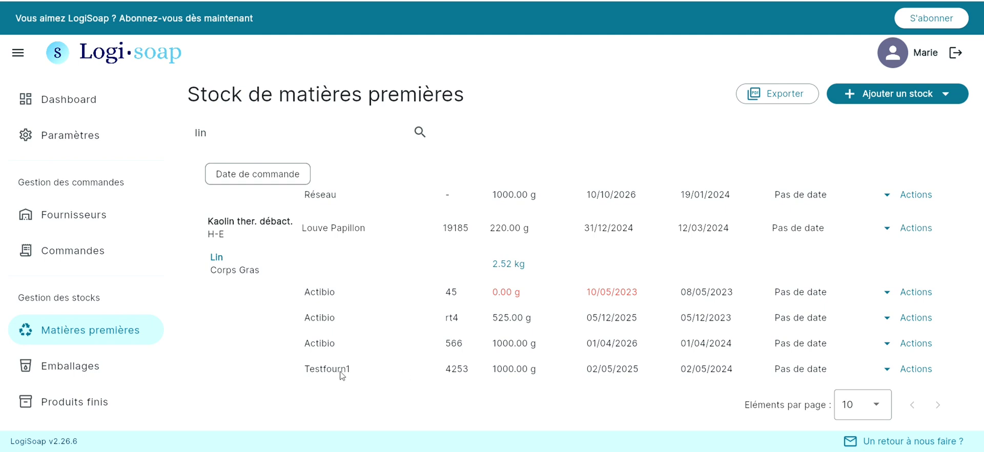
pyautogui.scroll(3, 544, 373)
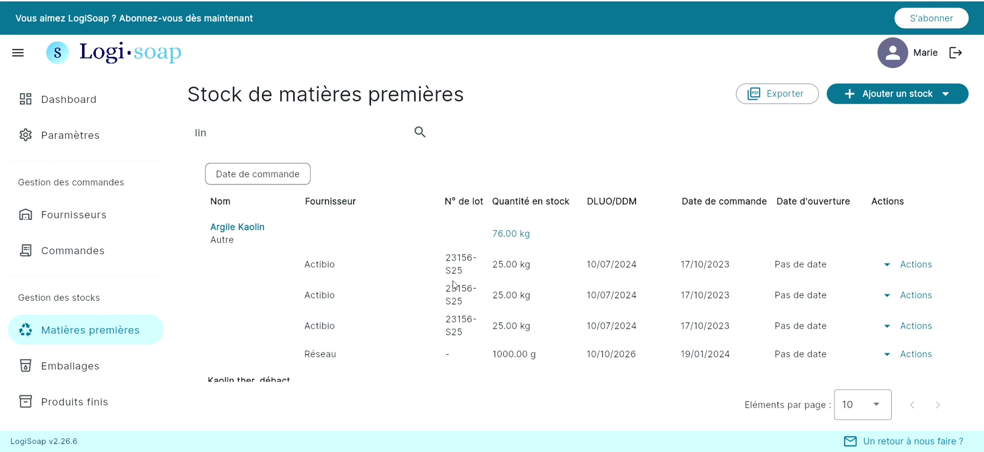
pyautogui.scroll(-2, 457, 334)
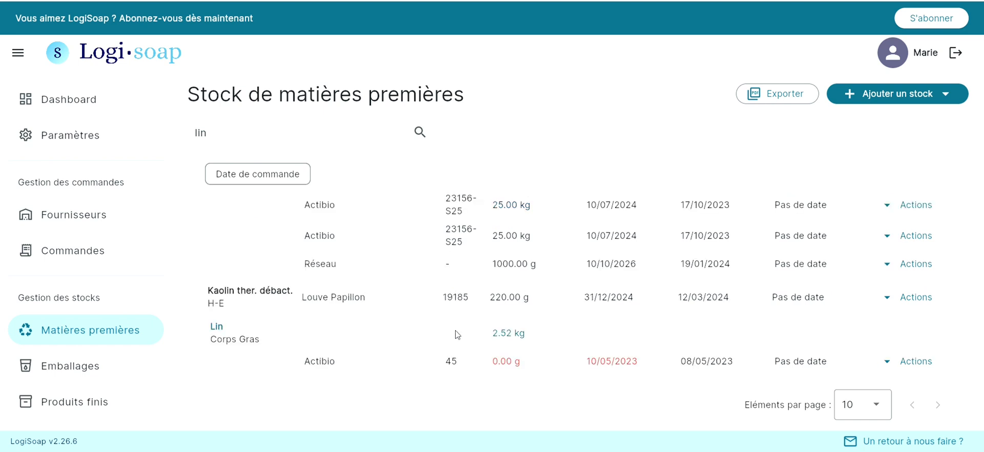
pyautogui.scroll(-2, 457, 334)
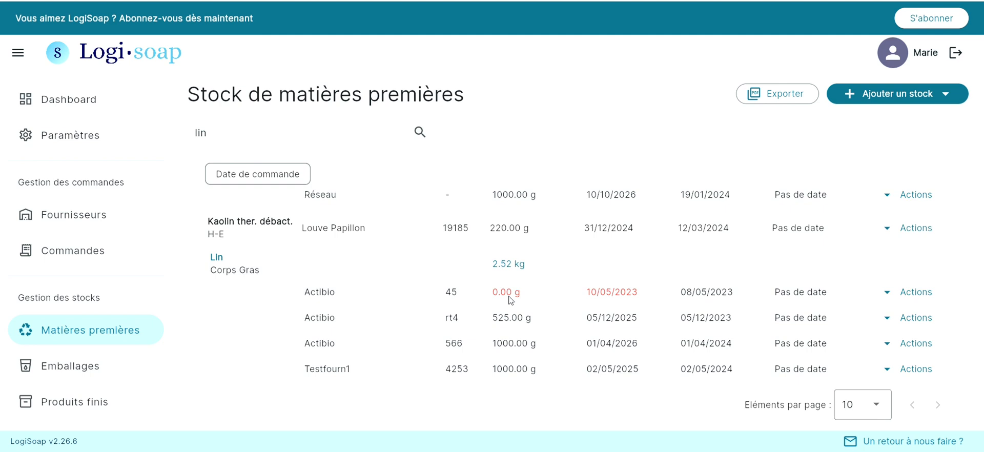
# Clear the raw-material search and examine the stock quantities and DLUO/DDM dates throughout the full list
pyautogui.click(239, 135)
pyautogui.press('BackSpace')
pyautogui.press('BackSpace')
pyautogui.press('BackSpace')
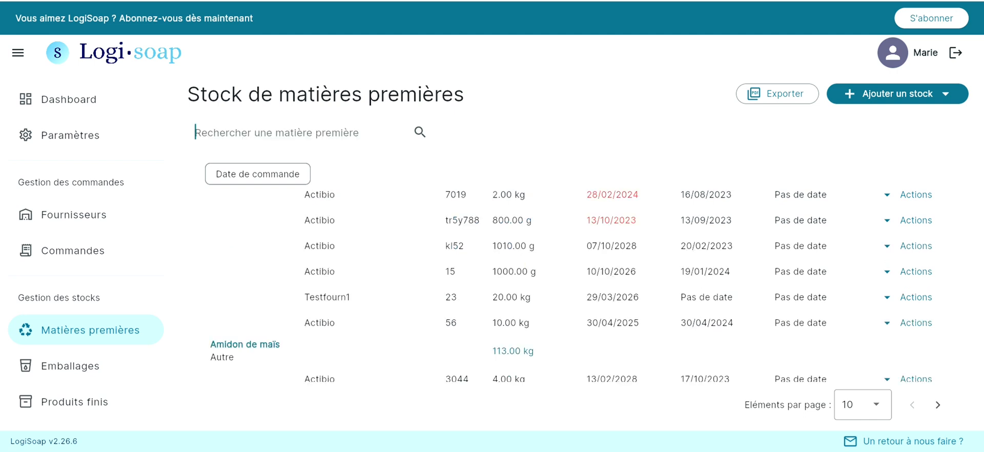
pyautogui.scroll(-6, 319, 352)
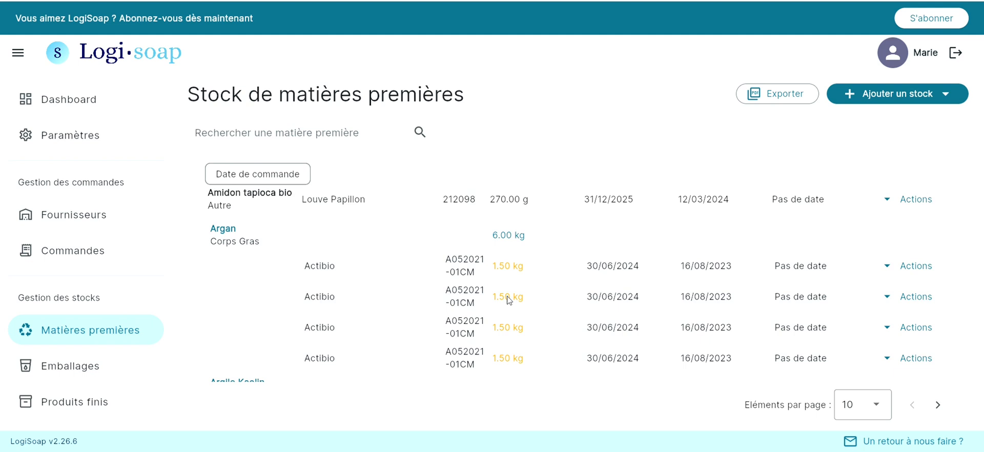
pyautogui.scroll(-2, 508, 299)
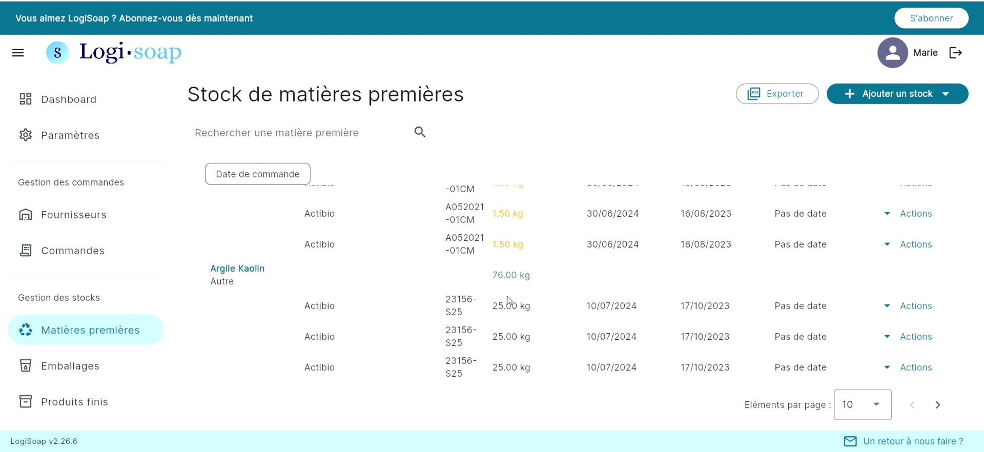
pyautogui.scroll(1, 508, 300)
pyautogui.scroll(1, 509, 300)
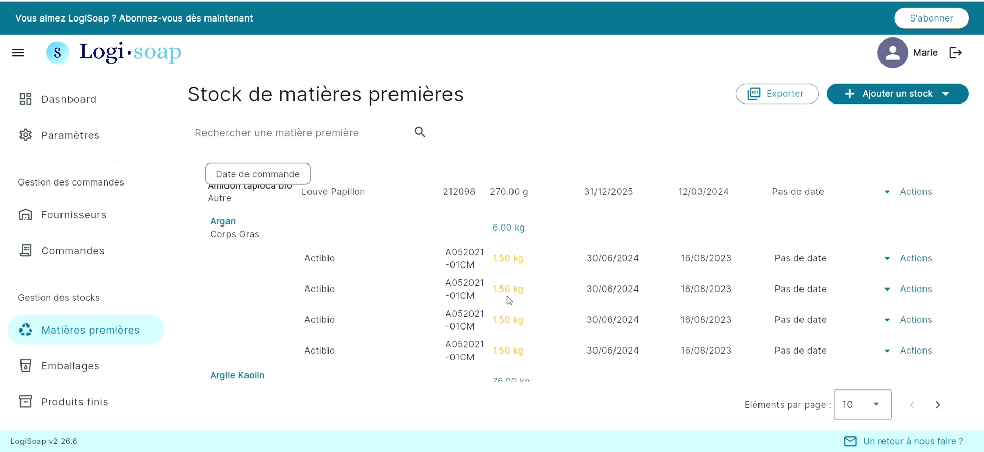
pyautogui.scroll(10, 509, 300)
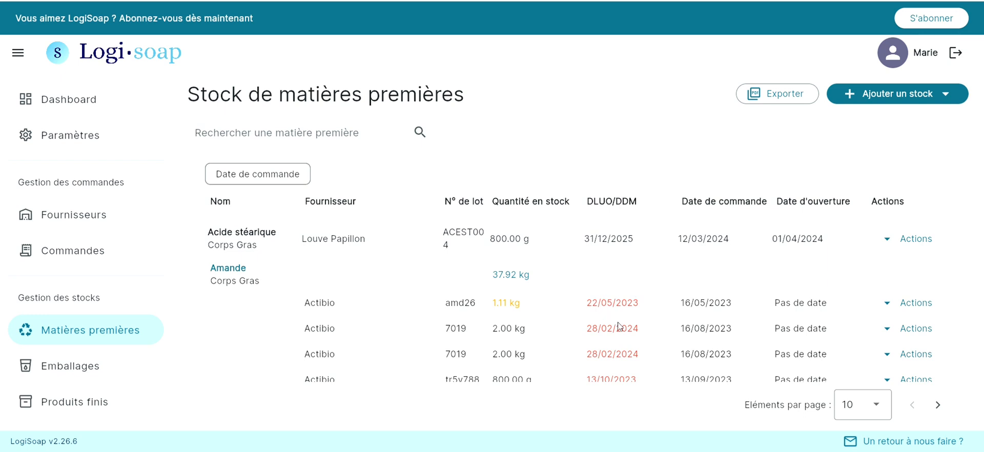
pyautogui.scroll(-2, 619, 326)
pyautogui.scroll(-10, 620, 326)
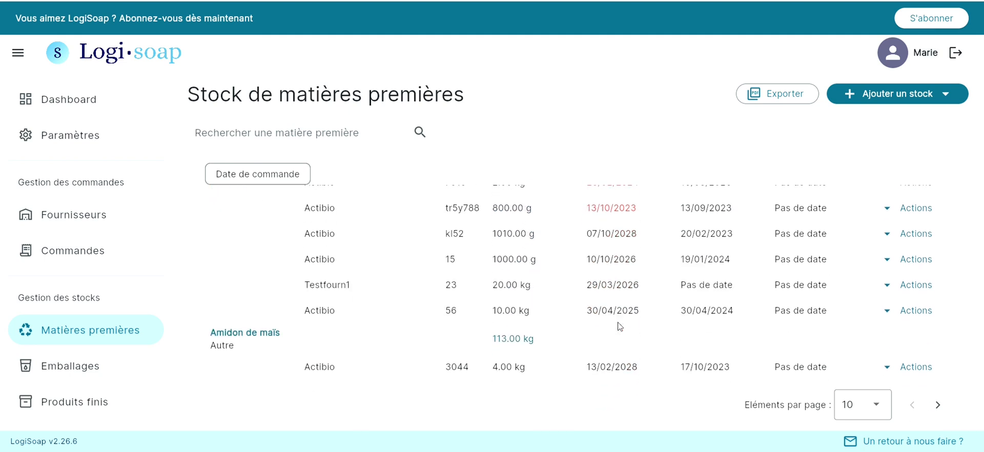
pyautogui.scroll(-4, 619, 326)
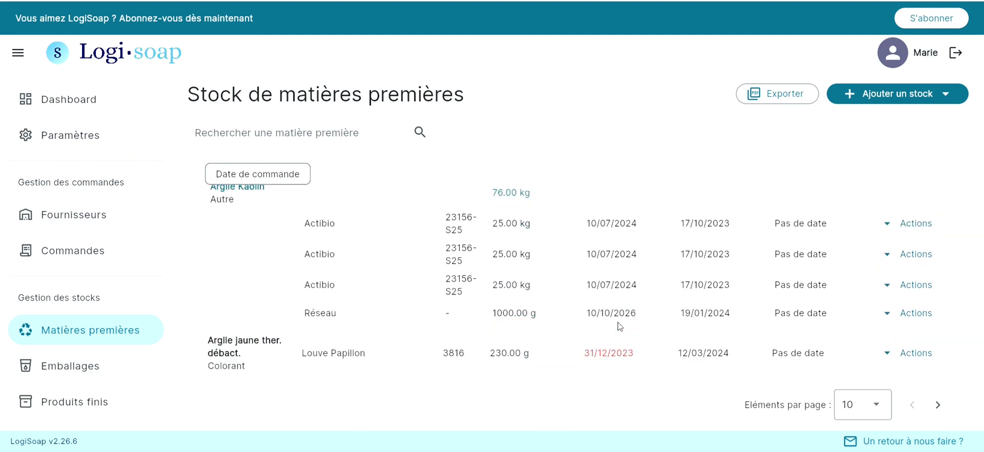
pyautogui.scroll(-5, 620, 326)
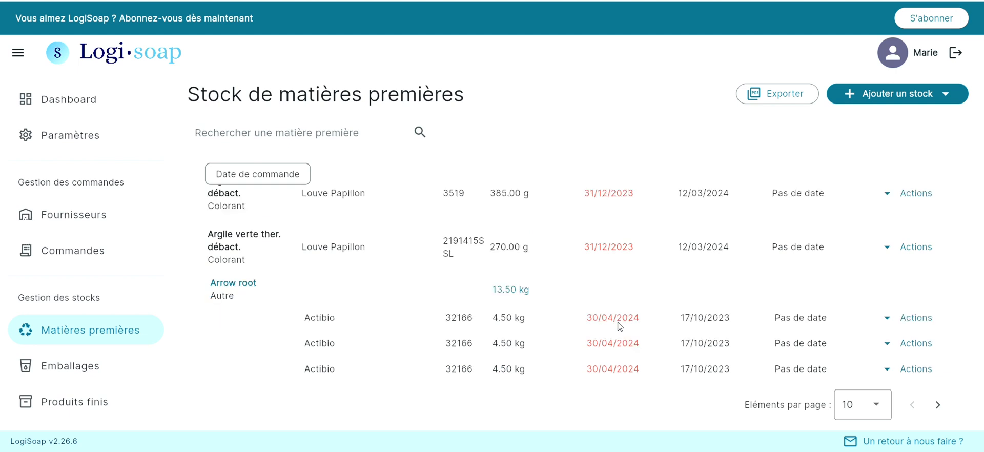
pyautogui.scroll(20, 619, 326)
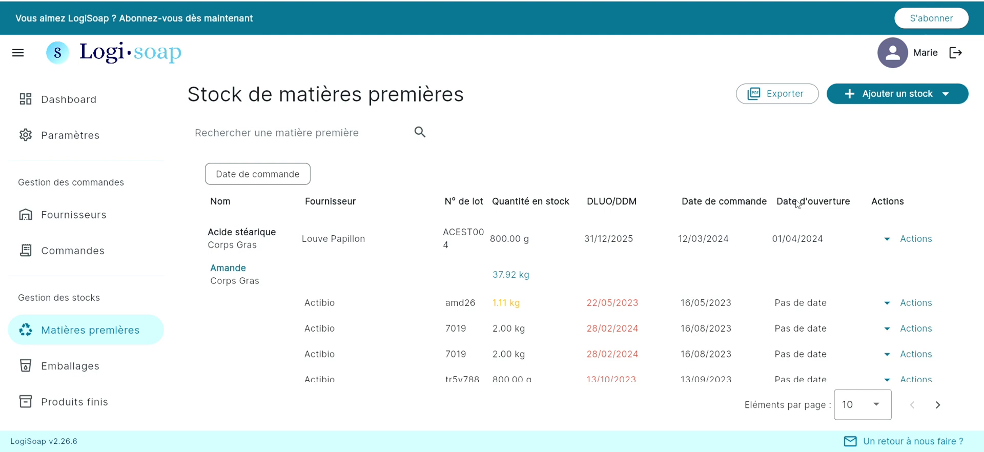
# Check which actions are available for the Acide stéarique lot and for the first Amande lot 7019
pyautogui.click(922, 240)
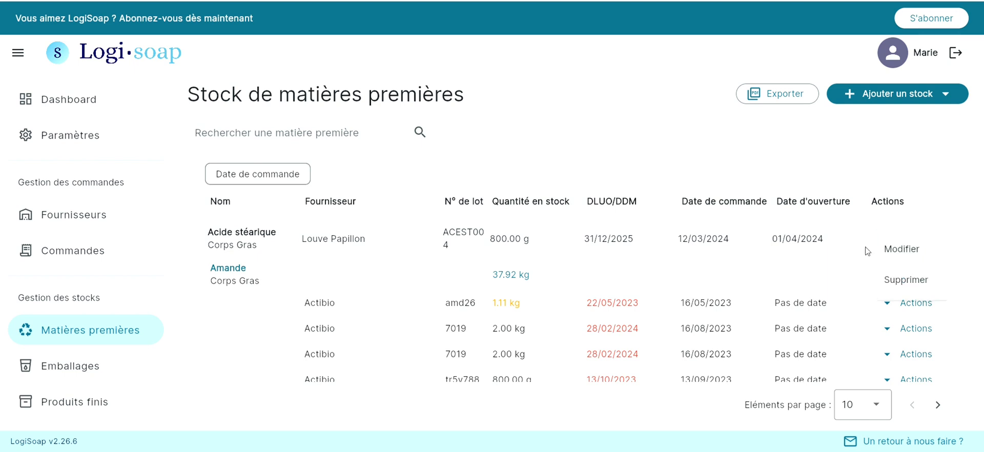
pyautogui.click(747, 275)
pyautogui.scroll(-2, 747, 275)
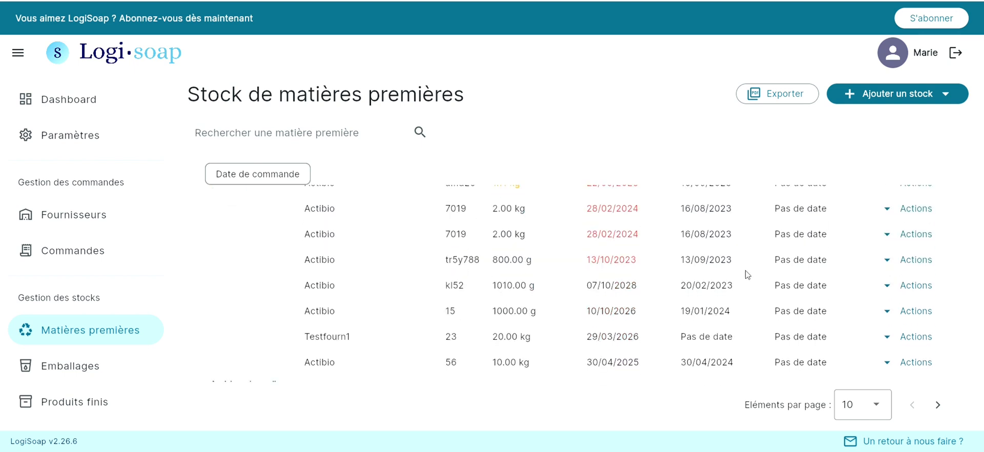
pyautogui.click(895, 206)
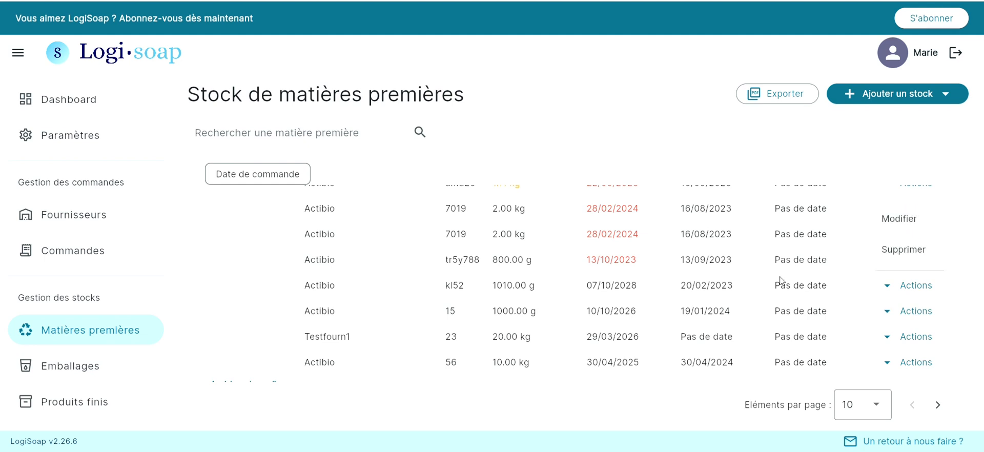
pyautogui.click(629, 104)
pyautogui.scroll(3, 635, 293)
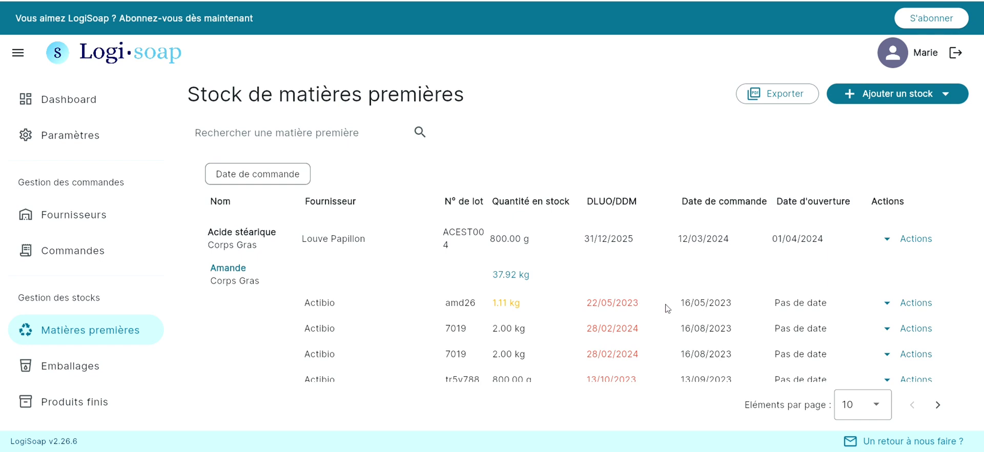
# View the productions linked to Amande lot amd26, and close the list
pyautogui.click(915, 303)
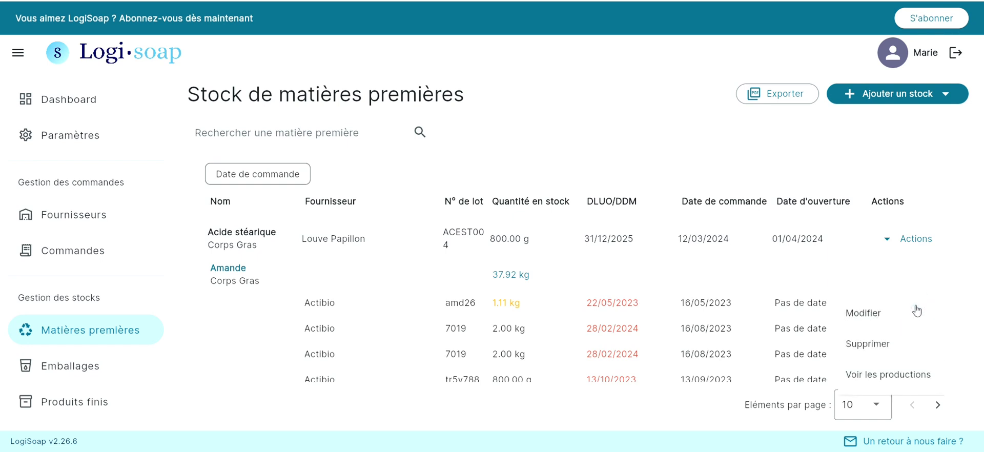
pyautogui.click(880, 381)
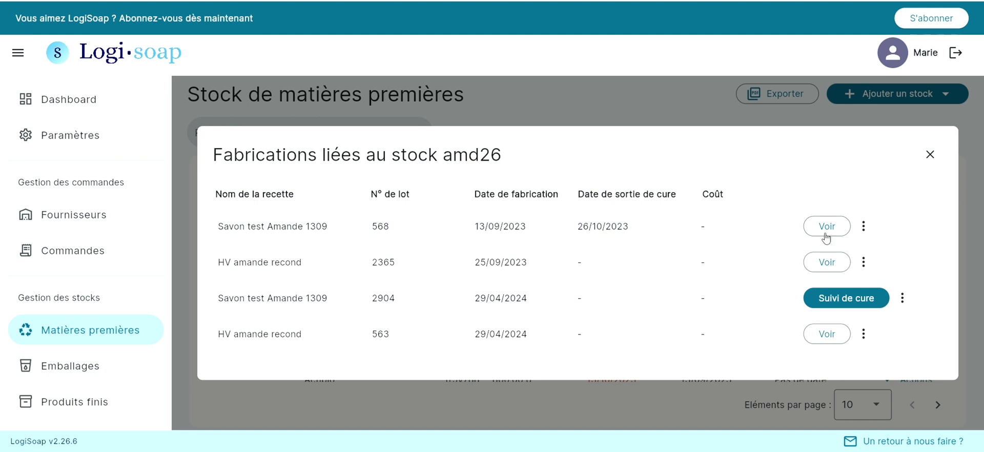
pyautogui.click(930, 154)
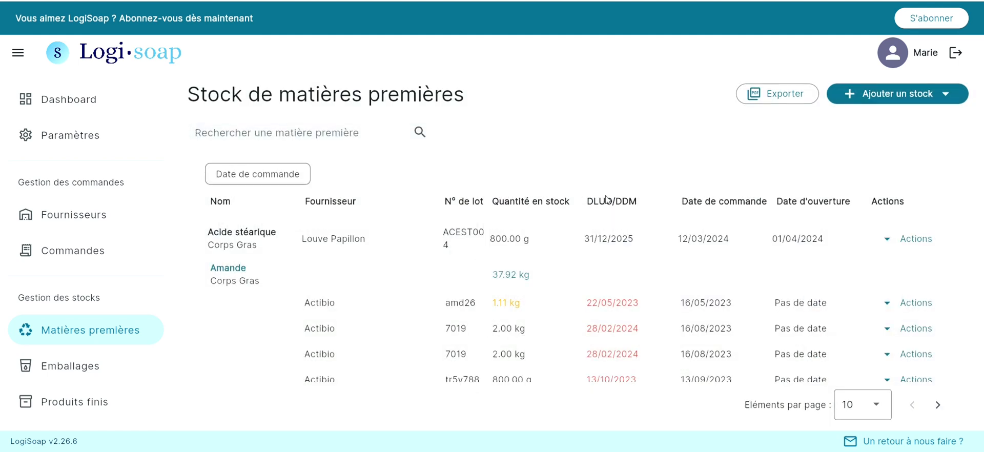
# Check the options for adding a raw-material stock and view the packaging stock page for comparison
pyautogui.click(867, 92)
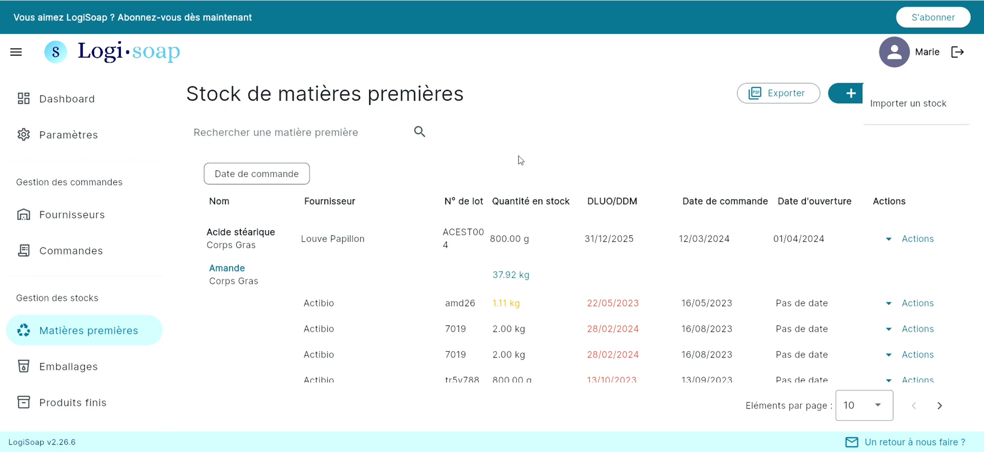
pyautogui.click(68, 367)
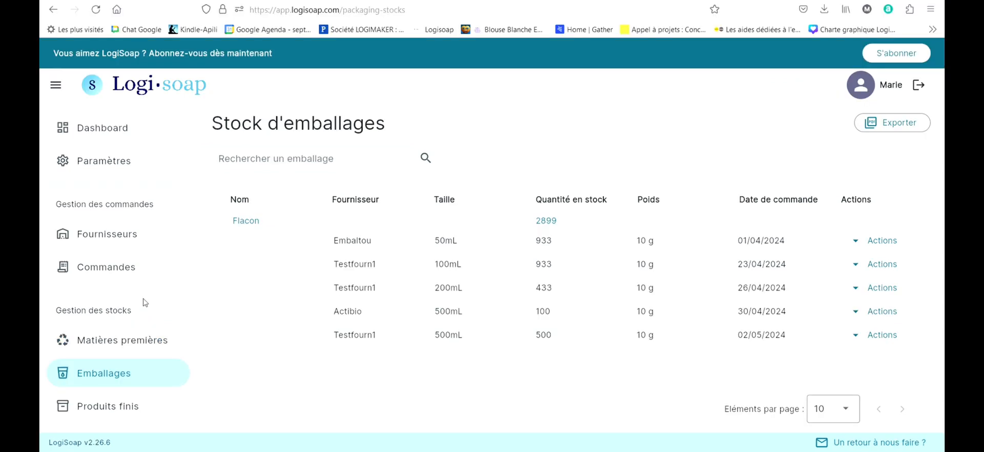
pyautogui.click(104, 349)
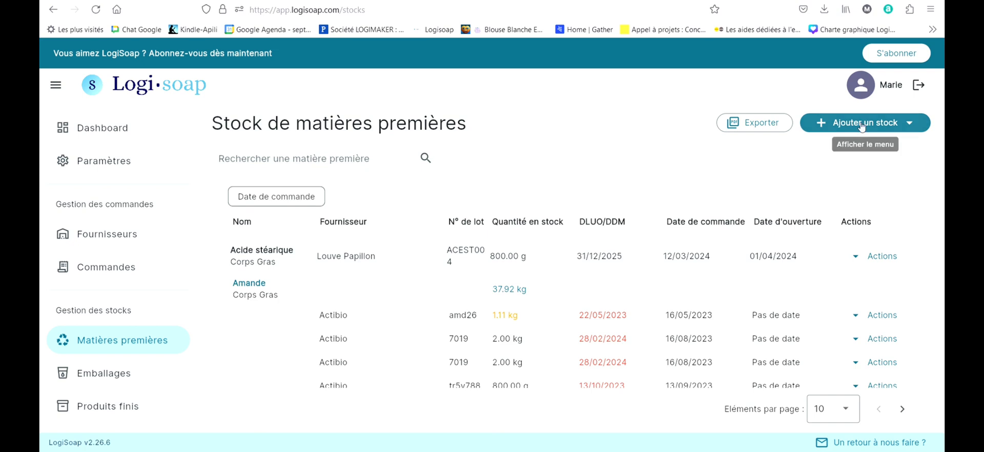
pyautogui.click(82, 378)
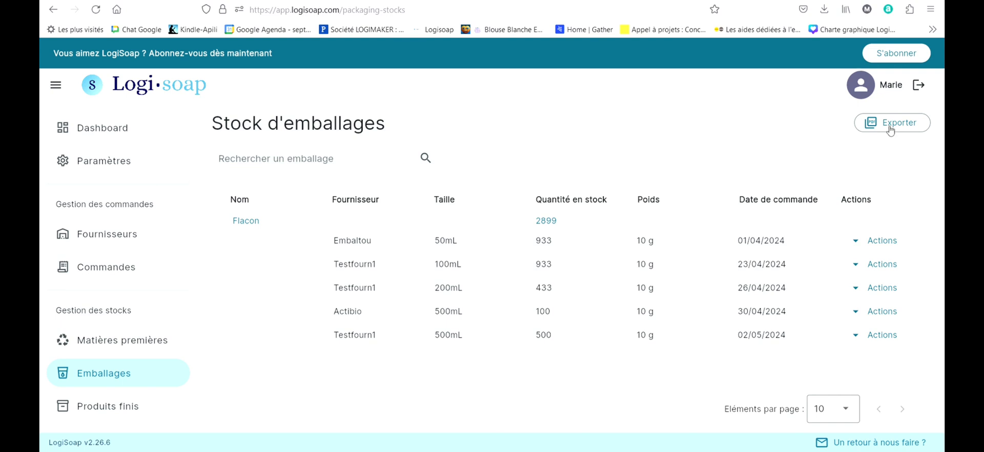
# Open the finished-product stock and view the cosmetics list, returning to the soaps list
pyautogui.click(83, 417)
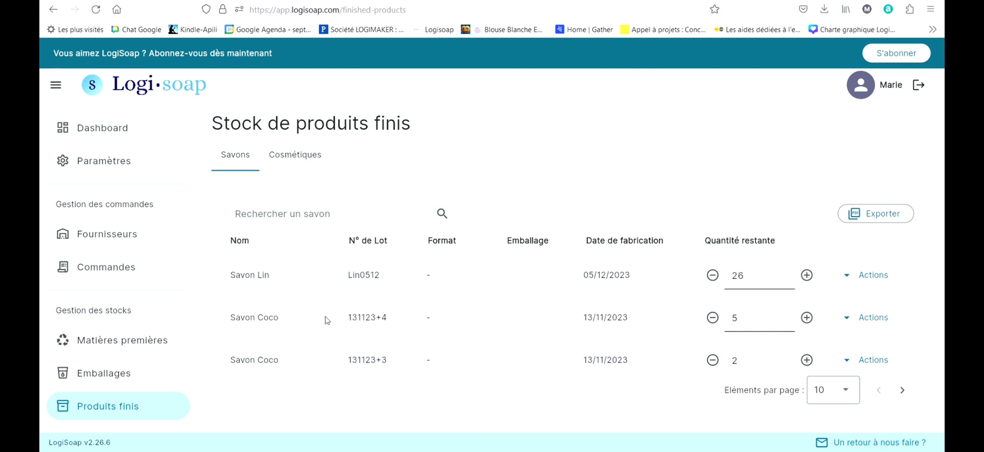
pyautogui.click(297, 165)
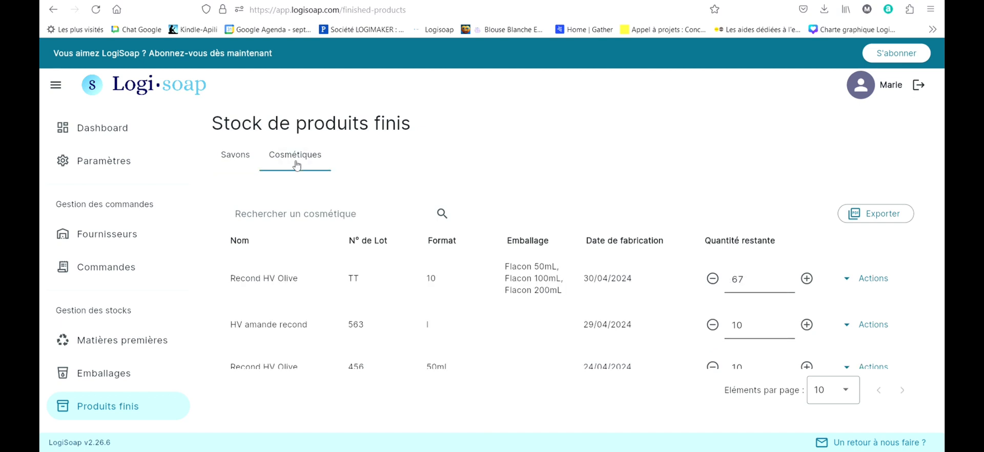
pyautogui.click(235, 152)
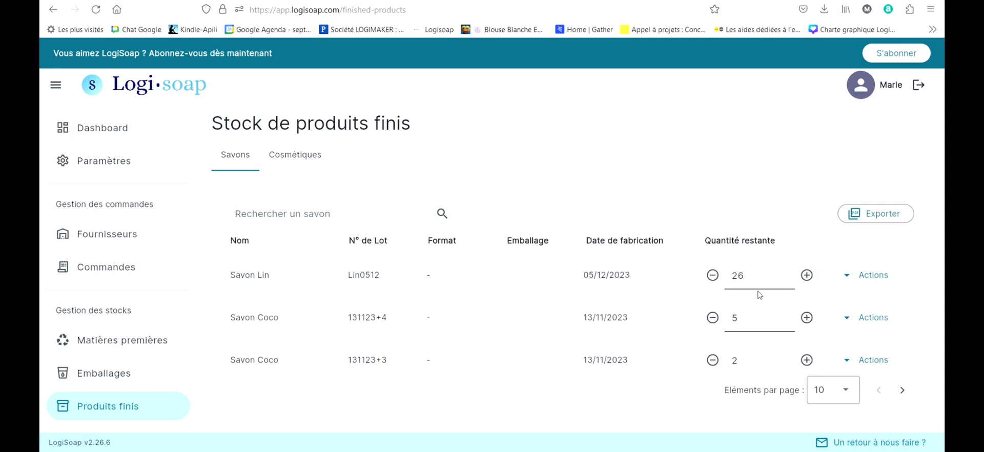
# Adjust the remaining quantity of Savon Lin lot Lin0512 to 24
pyautogui.click(713, 275)
pyautogui.click(806, 277)
pyautogui.click(712, 276)
pyautogui.click(712, 276)
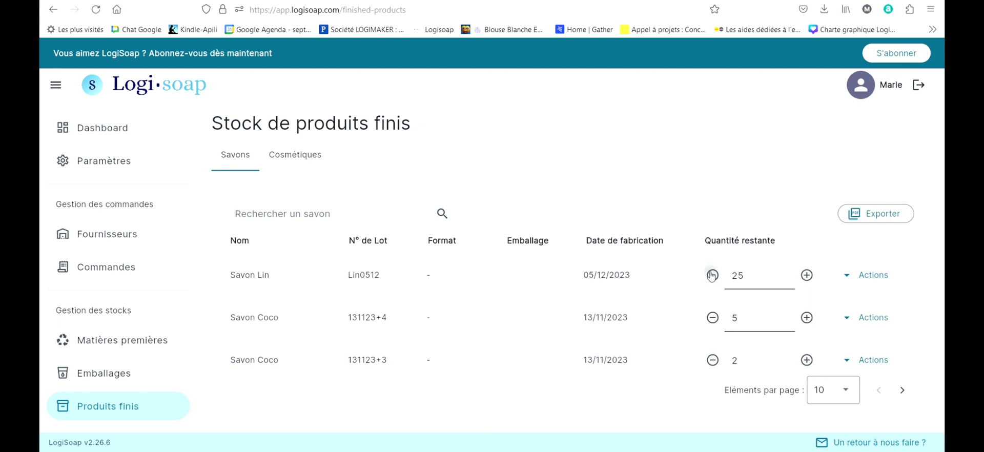
# Check the actions available for the Savon Lin soap lot and for the Recond HV Olive cosmetic lot TT
pyautogui.click(872, 277)
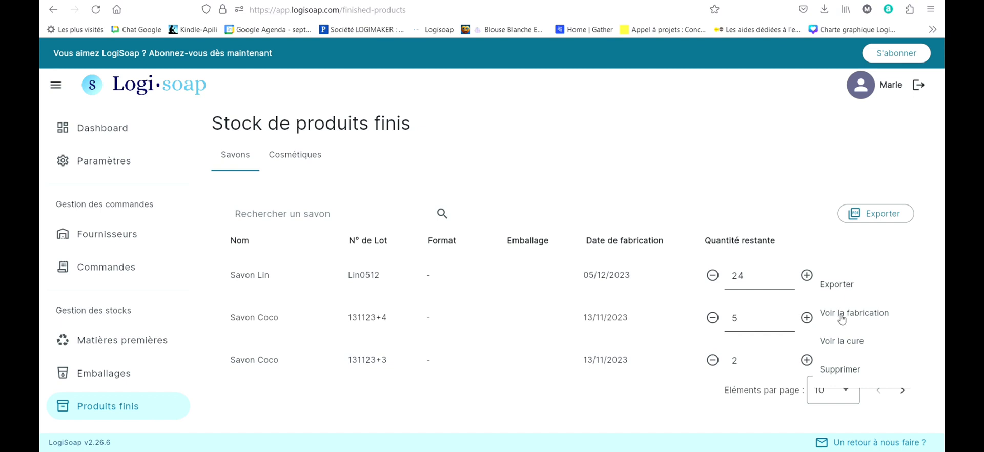
pyautogui.click(747, 174)
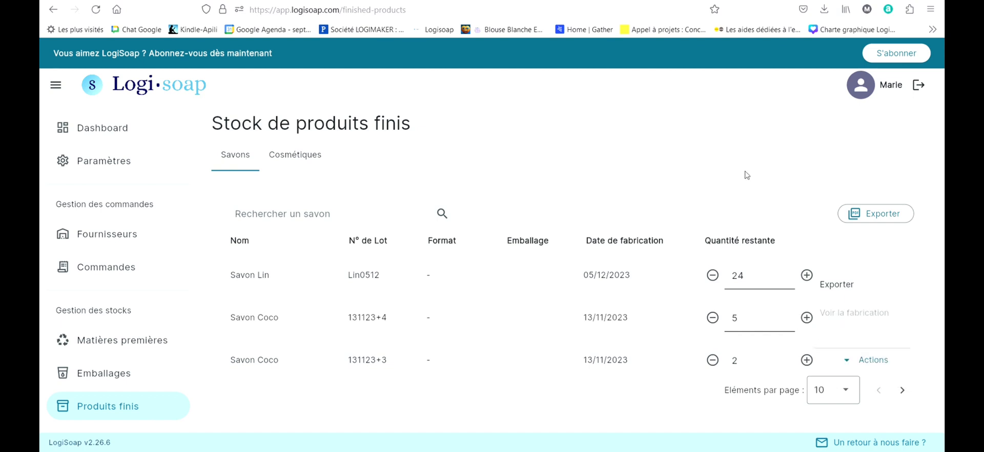
pyautogui.click(302, 149)
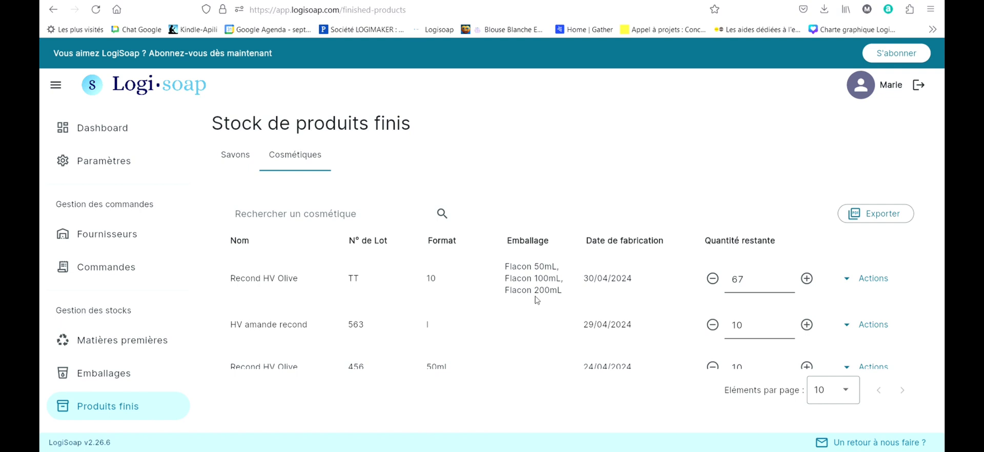
pyautogui.click(844, 281)
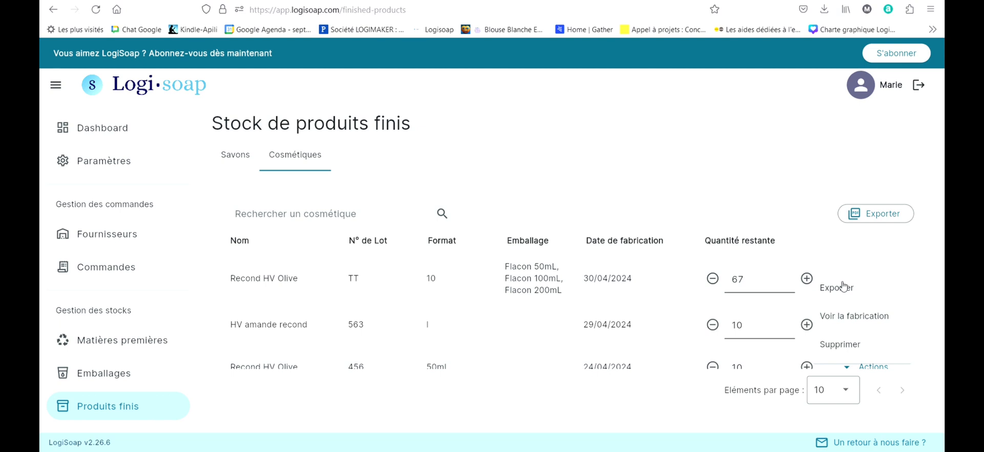
pyautogui.click(632, 126)
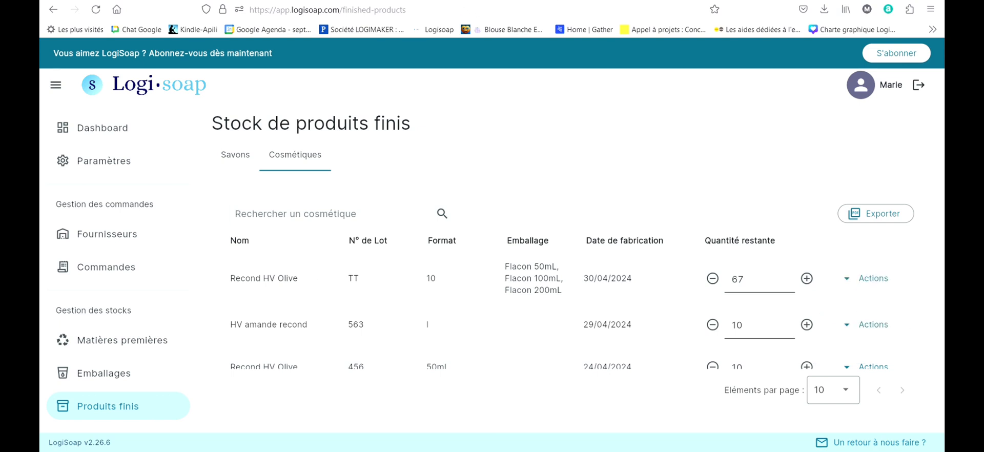